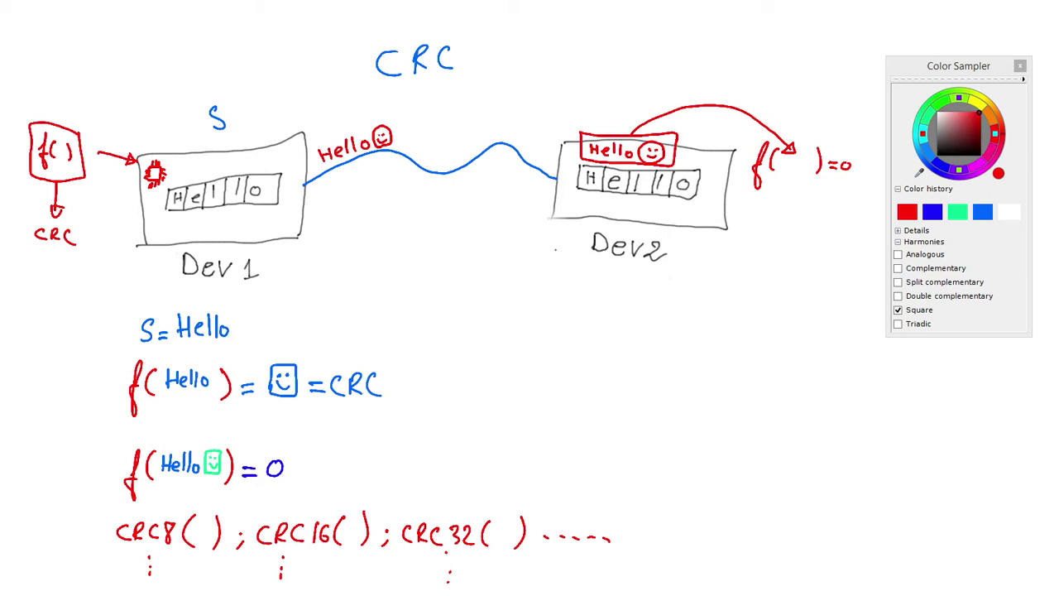
# Review the finished Dev1-to-Dev2 CRC diagram full-canvas by toggling the panels, then switch to the browser
pyautogui.press('Tab')
pyautogui.scroll(-1, 601, 304)
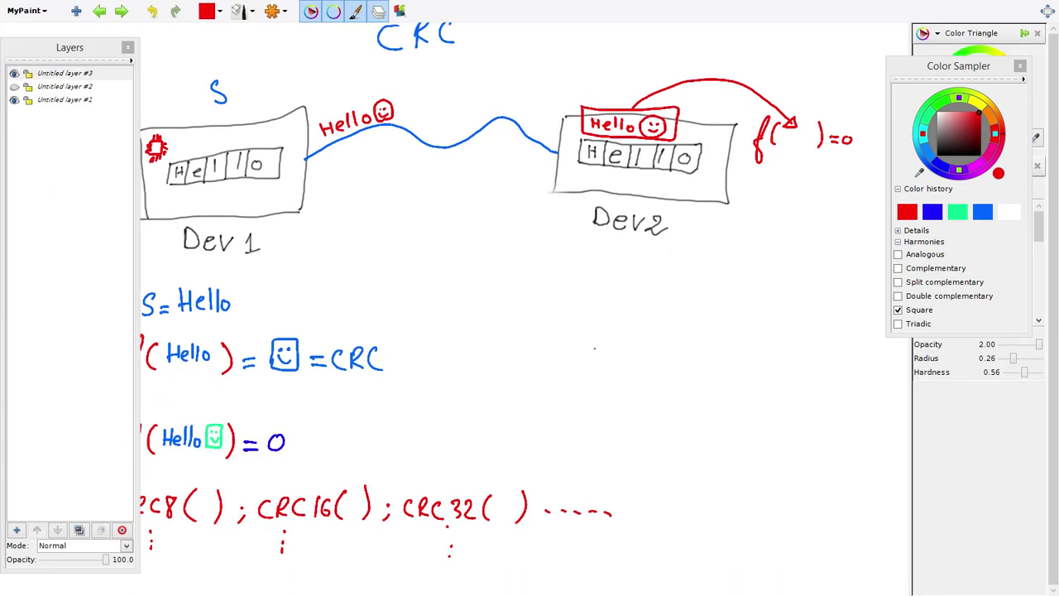
pyautogui.press('Tab')
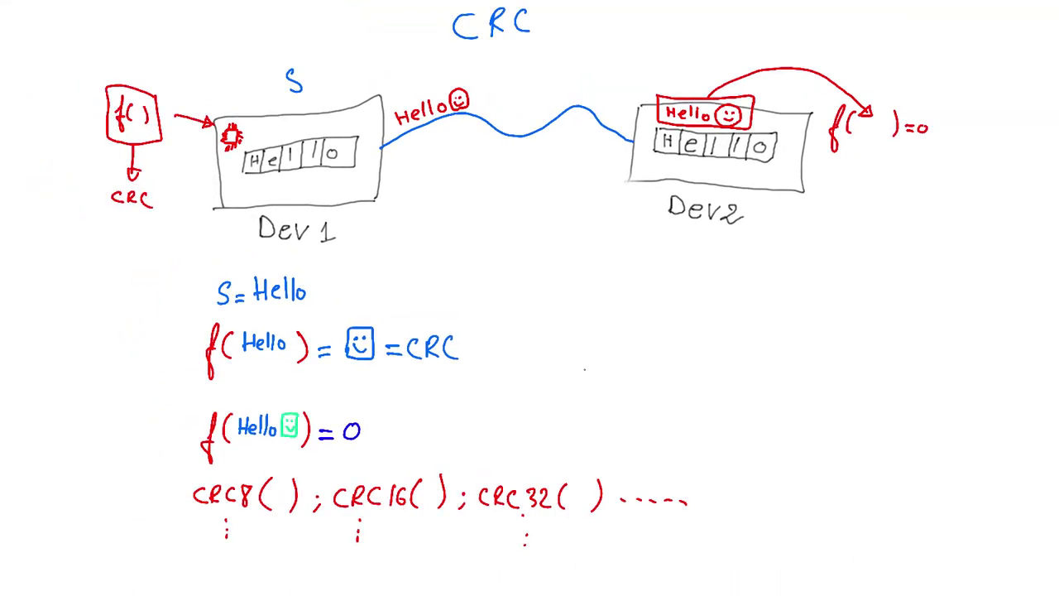
pyautogui.press('Tab')
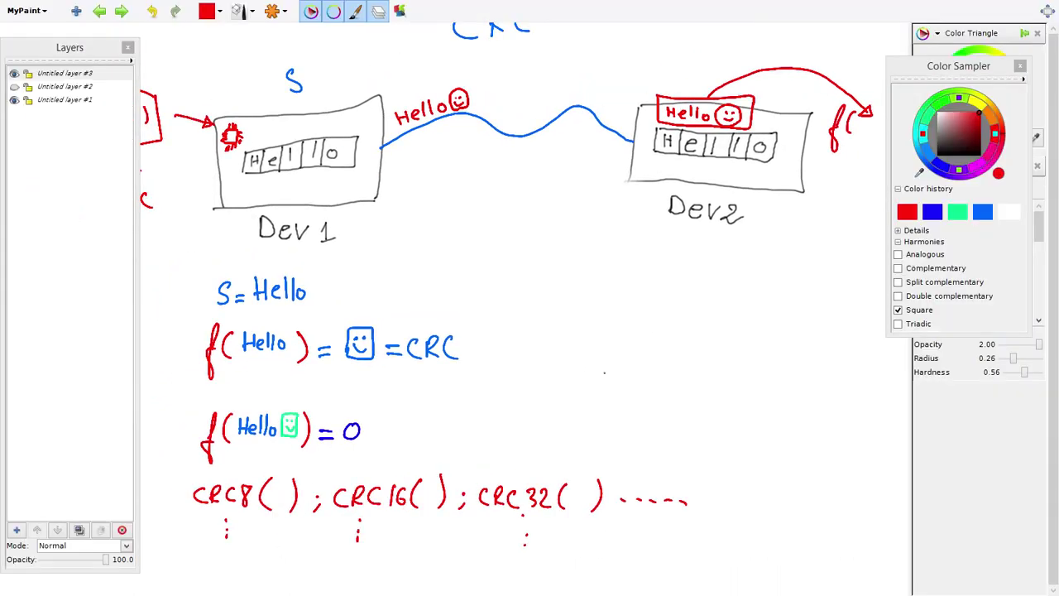
pyautogui.hotkey('alt', 'Tab')
pyautogui.hotkey('alt', 'Tab')
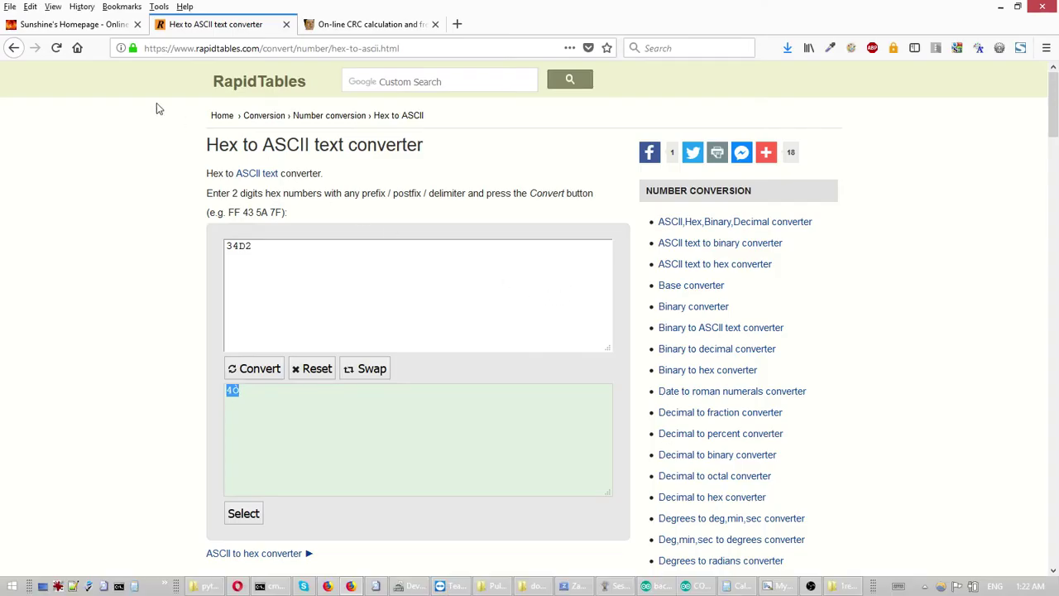
# Go to the Sunshine2k CRC Calculator and clear the old text from its input box
pyautogui.click(96, 27)
pyautogui.click(61, 305)
pyautogui.hotkey('ctrl', 'a')
pyautogui.press('BackSpace')
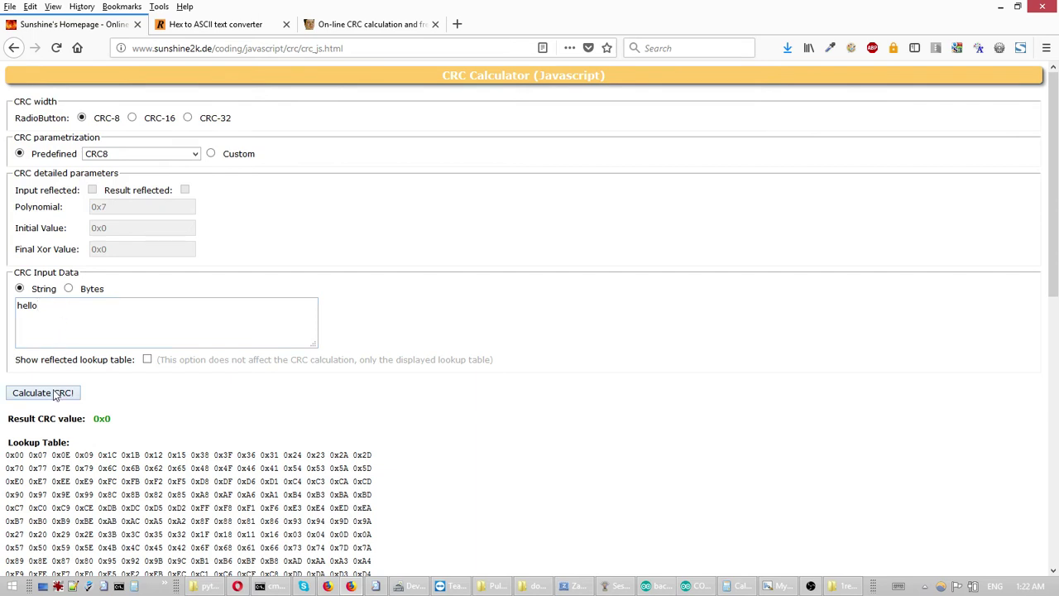
# Keep predefined CRC8 and copy the 92 from hello's 0x92 result
pyautogui.click(122, 153)
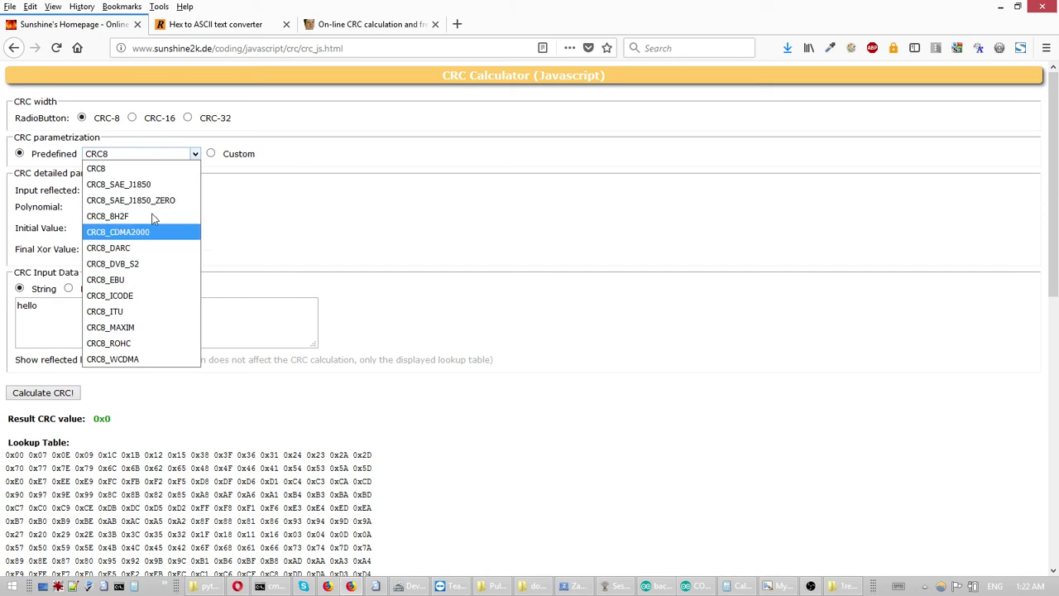
pyautogui.click(315, 157)
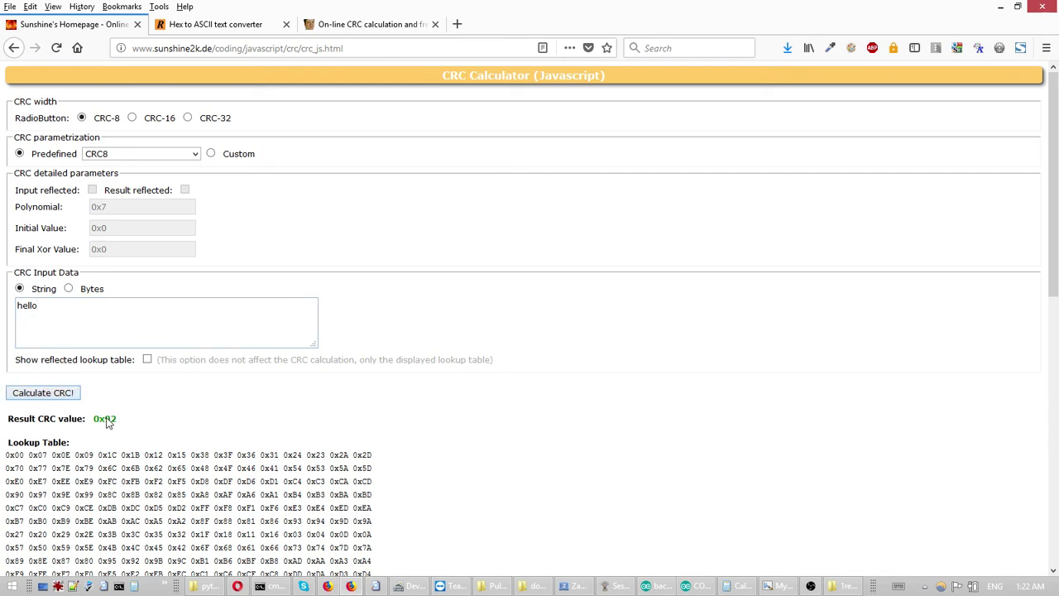
pyautogui.moveTo(105, 422); pyautogui.dragTo(117, 423)
pyautogui.click(138, 403)
pyautogui.moveTo(106, 423); pyautogui.dragTo(119, 421)
pyautogui.hotkey('ctrl', 'c')
# Select the old 34D2 in the Hex to ASCII converter's input
pyautogui.click(188, 29)
pyautogui.click(261, 246)
pyautogui.hotkey('ctrl', 'a')
# Paste 92 into the hex input in place of 34D2
pyautogui.hotkey('ctrl', 'v')
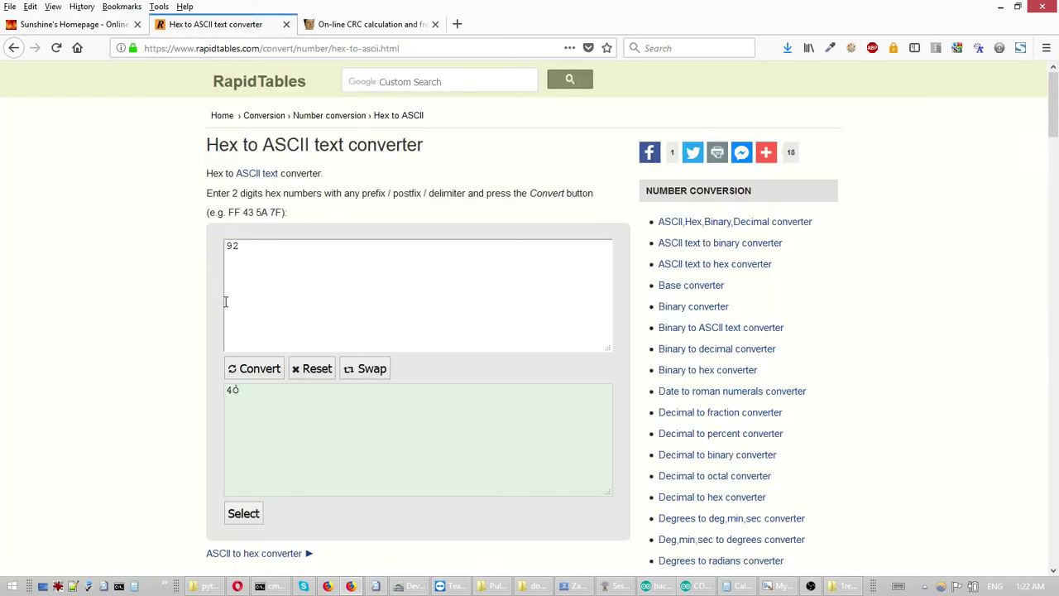
pyautogui.moveTo(256, 267); pyautogui.dragTo(219, 242)
pyautogui.moveTo(197, 48); pyautogui.dragTo(252, 50)
pyautogui.moveTo(208, 146); pyautogui.dragTo(309, 145)
# Convert hex 92 to its single box-glyph ASCII character and copy it
pyautogui.click(248, 369)
pyautogui.click(238, 388)
pyautogui.moveTo(238, 388); pyautogui.dragTo(223, 388)
pyautogui.click(297, 389)
pyautogui.moveTo(246, 388); pyautogui.dragTo(228, 396)
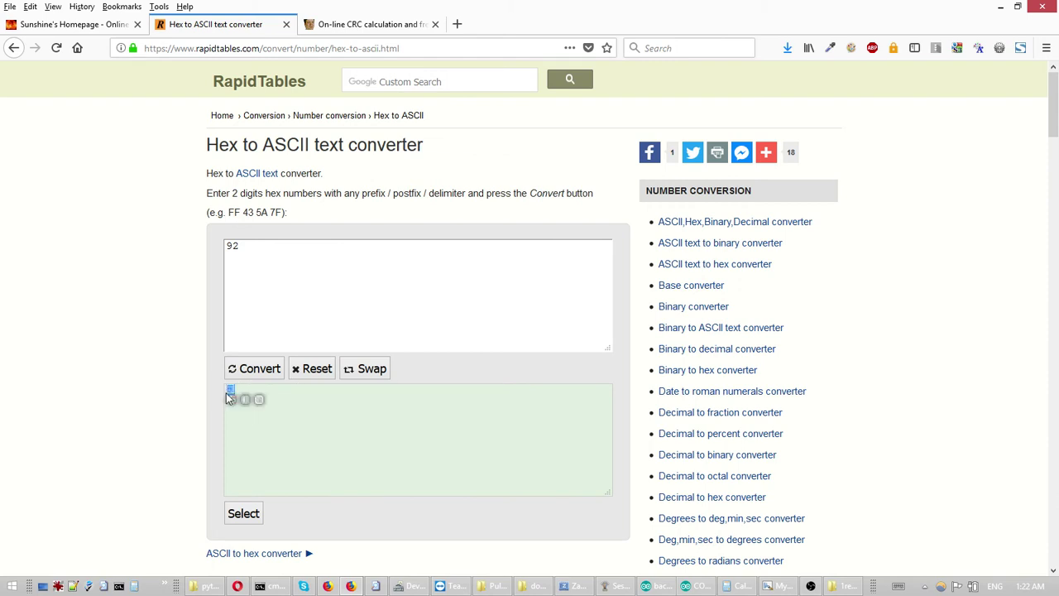
pyautogui.click(265, 302)
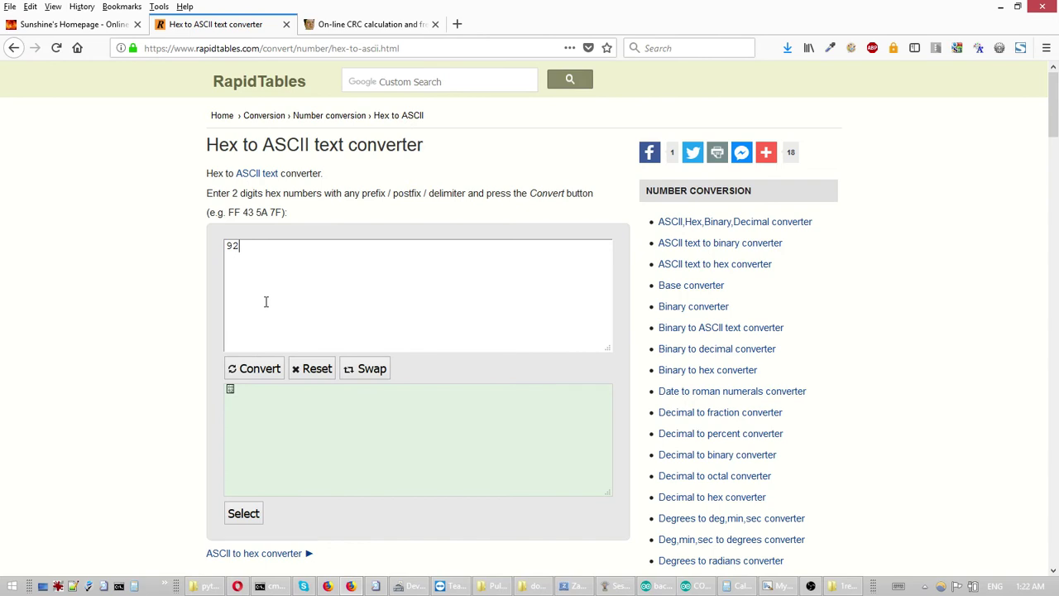
pyautogui.click(113, 28)
# Append the copied CRC character after hello in the calculator input
pyautogui.click(69, 307)
pyautogui.write('□')
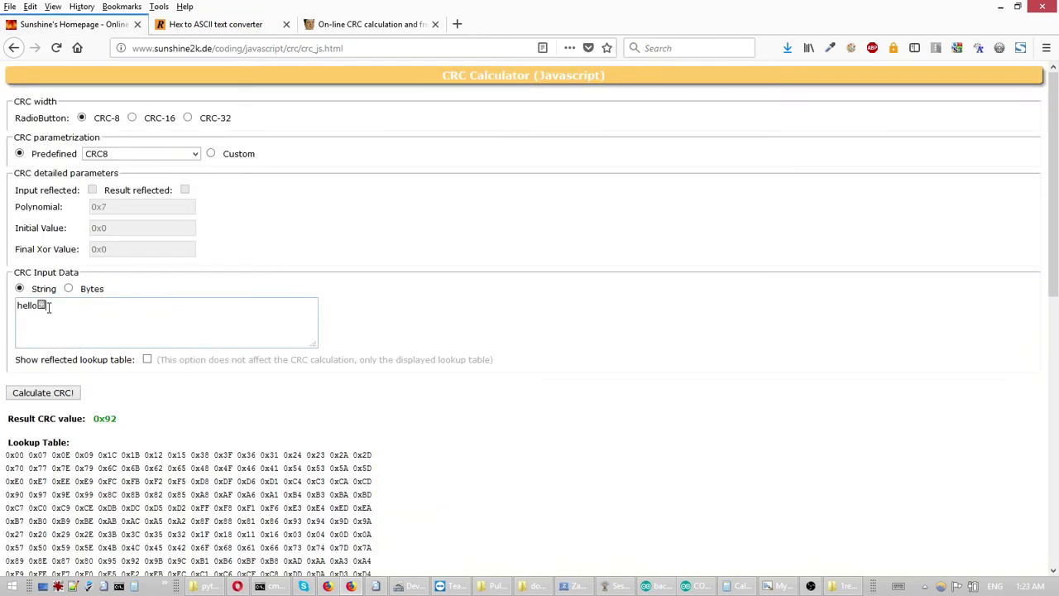
pyautogui.tripleClick(34, 304)
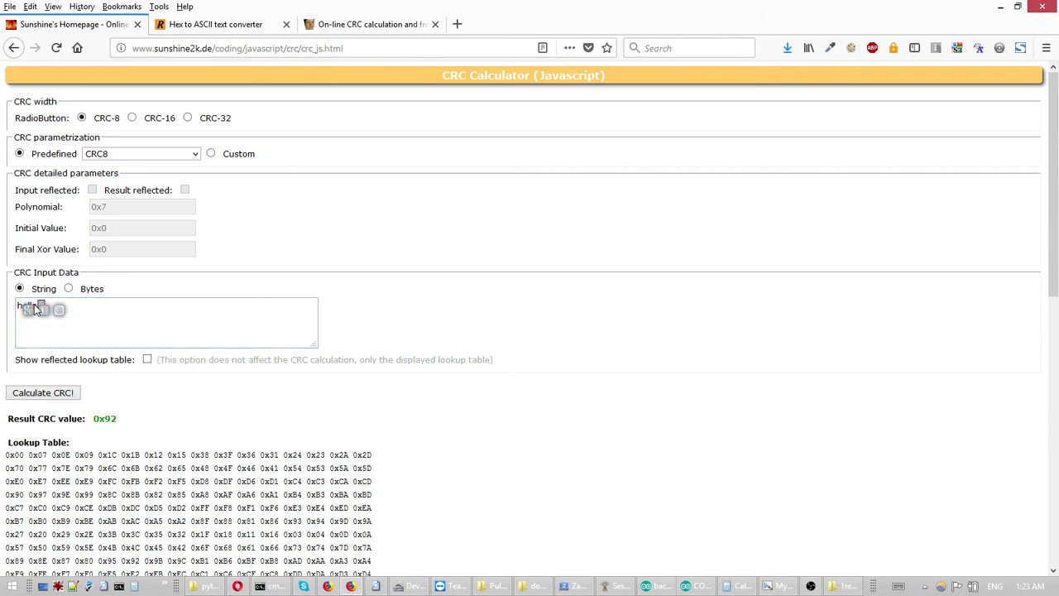
pyautogui.click(114, 305)
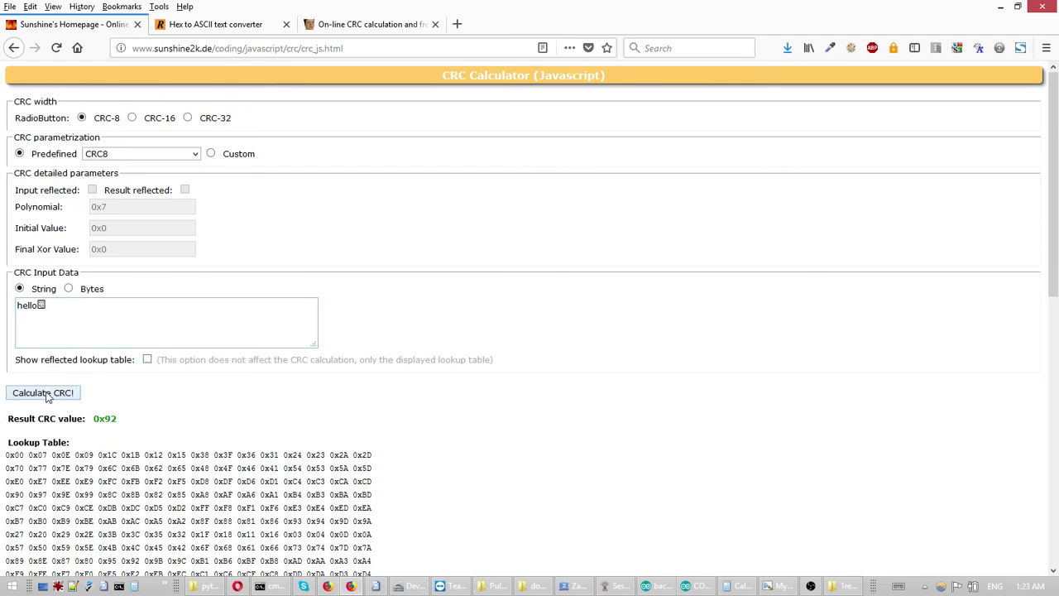
pyautogui.moveTo(66, 309); pyautogui.dragTo(105, 316)
pyautogui.doubleClick(41, 305)
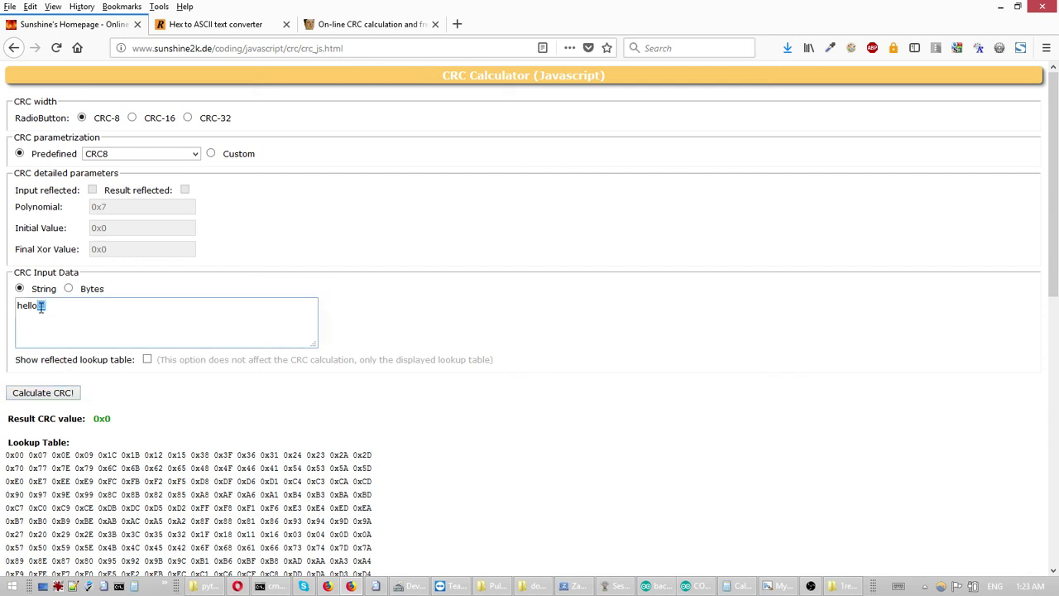
pyautogui.click(30, 305)
# Compare nonzero results by appending a second CRC character, then hgjg, then 0p, recalculating each
pyautogui.hotkey('ctrl', 'v')
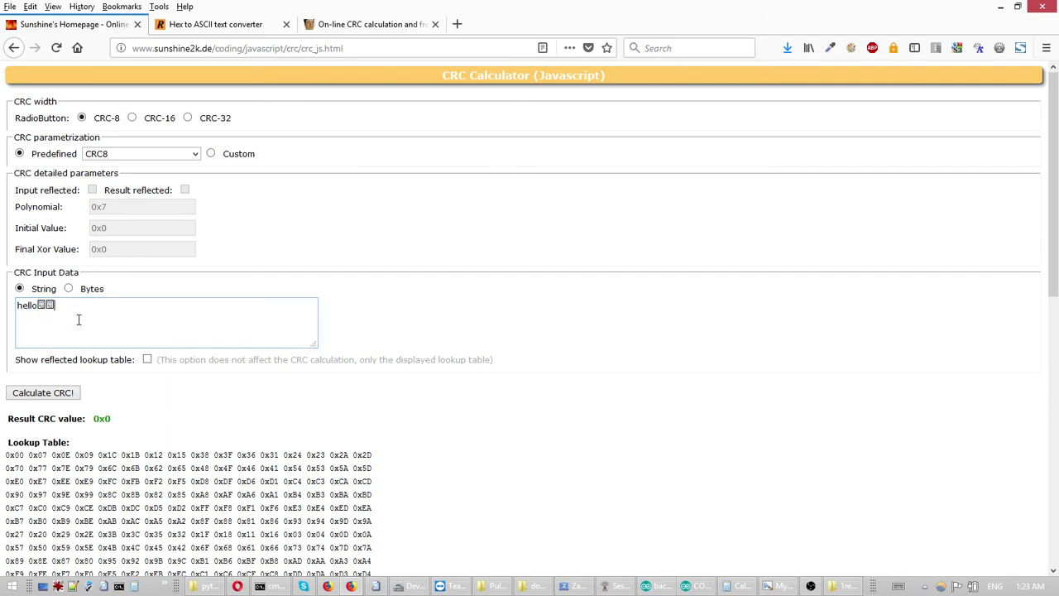
pyautogui.click(56, 392)
pyautogui.click(72, 310)
pyautogui.press('BackSpace')
pyautogui.write('hgjg')
pyautogui.click(58, 394)
pyautogui.moveTo(37, 308); pyautogui.dragTo(71, 307)
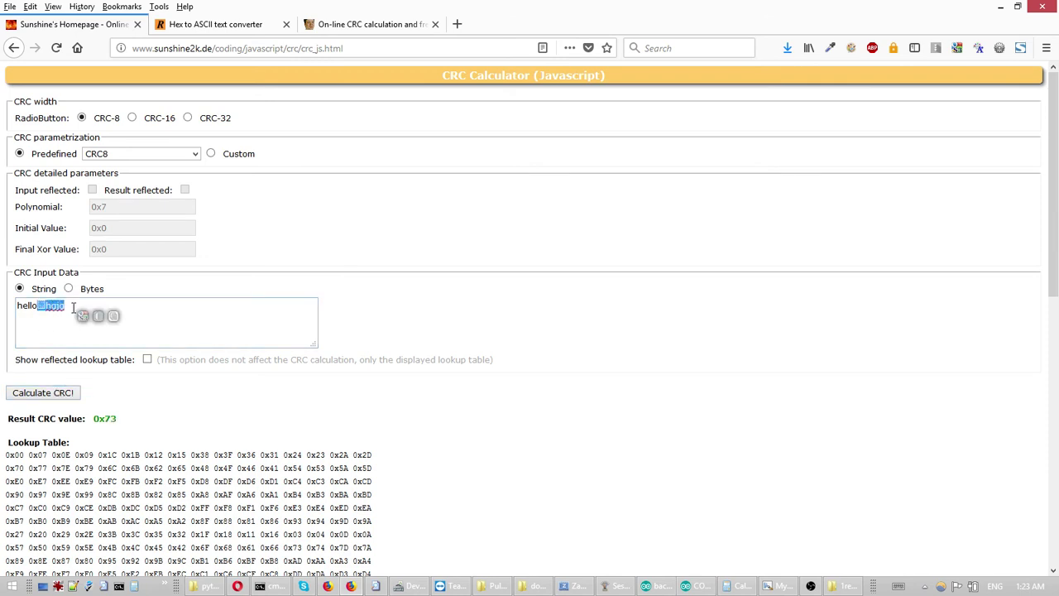
pyautogui.write('0')
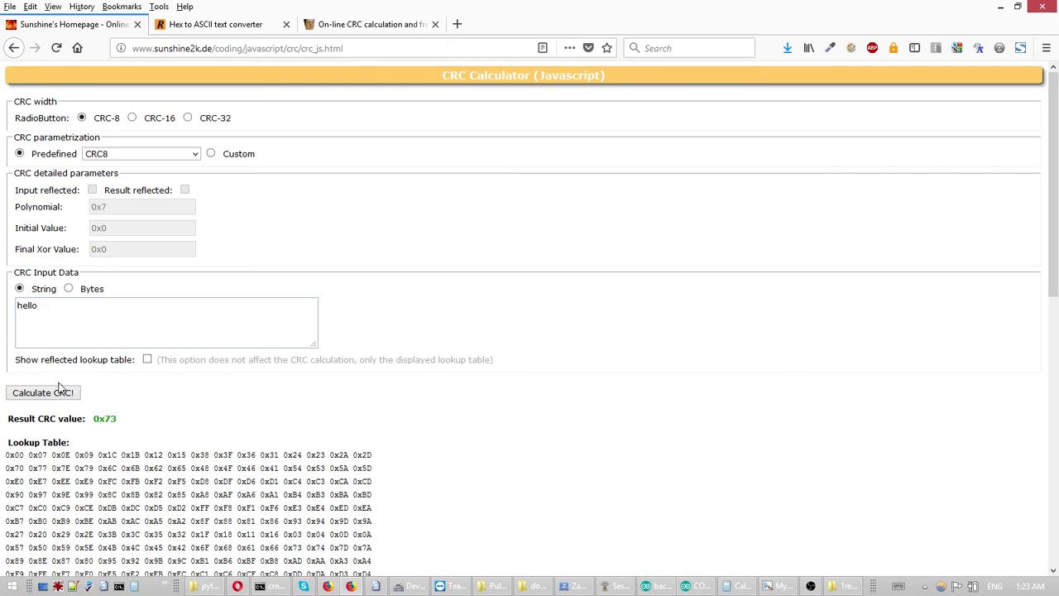
pyautogui.write('p')
# Swap hello to ehllo with the CRC character appended and recalculate, giving 0x36
pyautogui.click(58, 393)
pyautogui.click(61, 308)
pyautogui.press('Delete')
pyautogui.press('Delete')
pyautogui.write('eh')
pyautogui.hotkey('ctrl', 'v')
pyautogui.click(53, 391)
pyautogui.moveTo(105, 418); pyautogui.dragTo(120, 420)
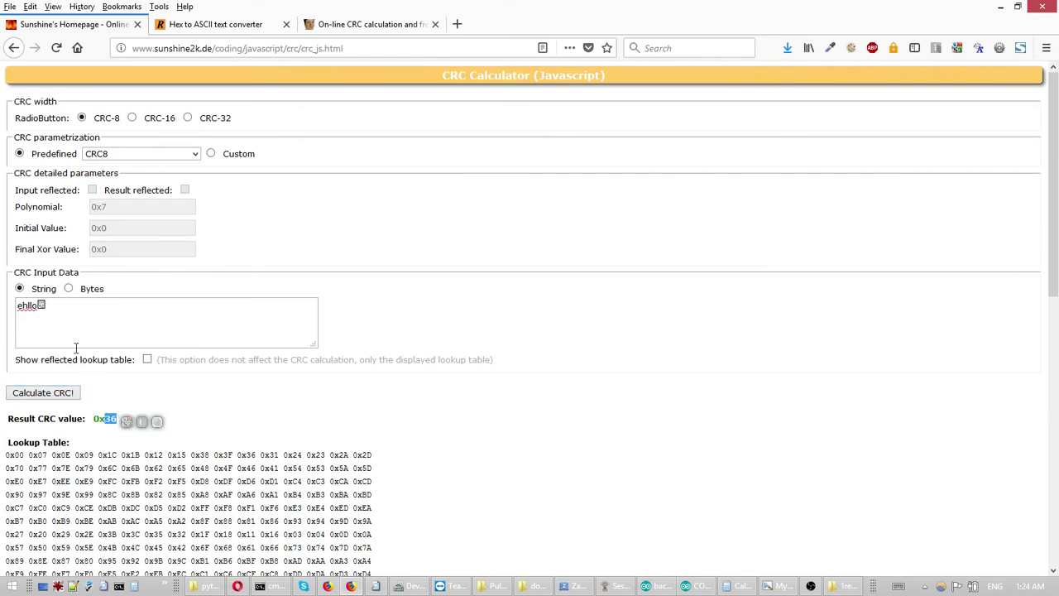
# Replace the whole input text with World
pyautogui.tripleClick(24, 308)
pyautogui.click(102, 306)
pyautogui.tripleClick(25, 306)
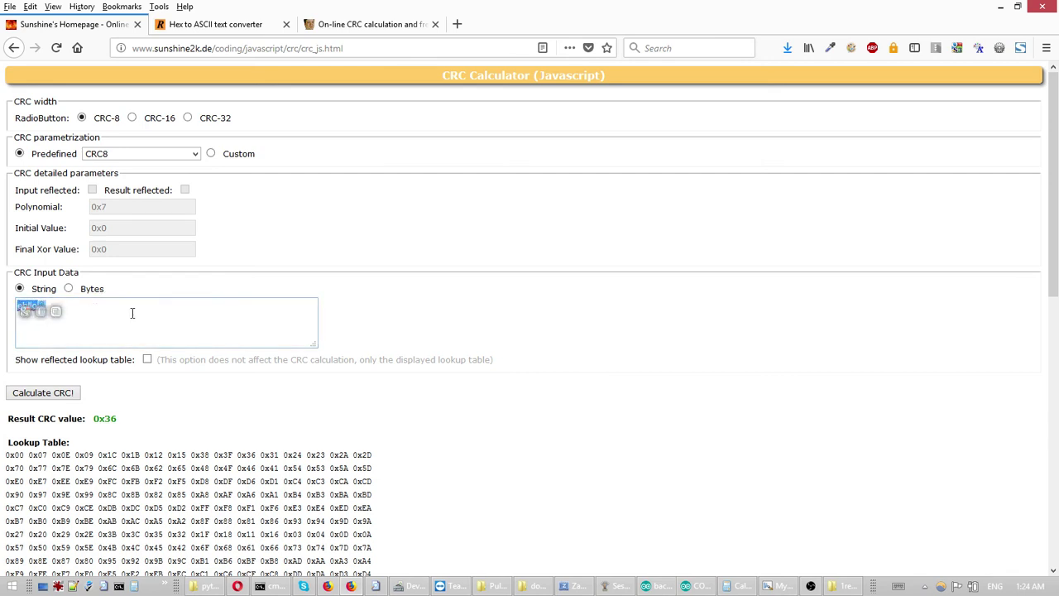
pyautogui.write('World')
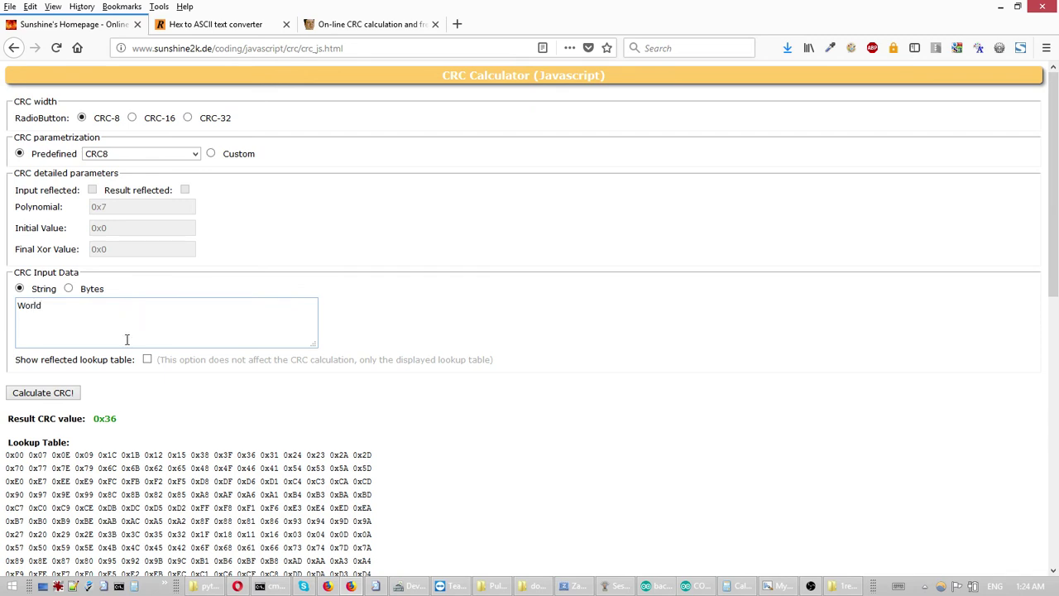
# Compute World's CRC-8 (0xD7), then its CRC16_CDMA2000 checksum, 0x5D8C
pyautogui.click(64, 393)
pyautogui.moveTo(121, 422); pyautogui.dragTo(105, 420)
pyautogui.click(132, 118)
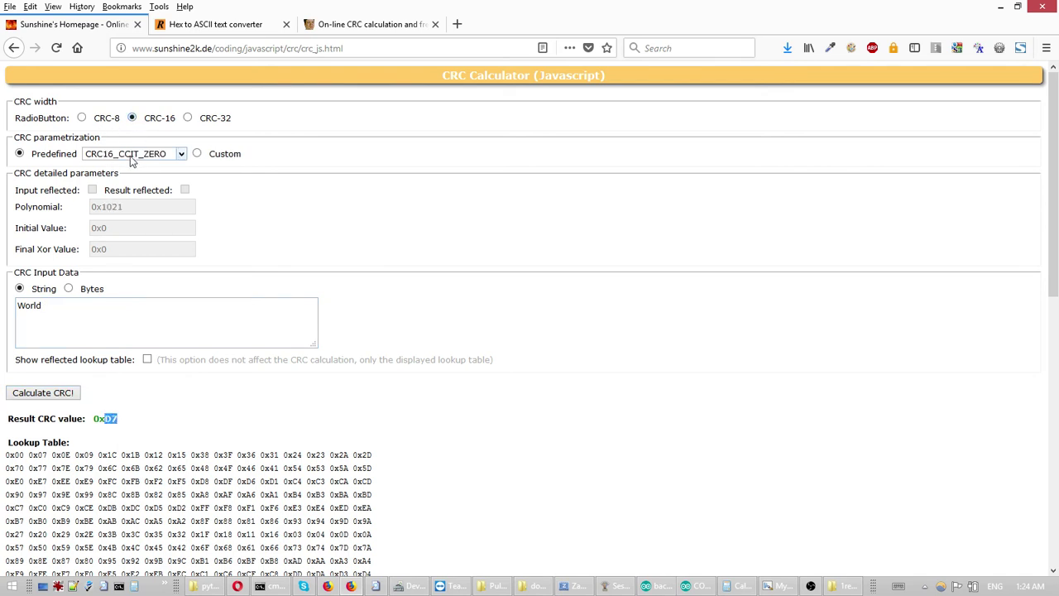
pyautogui.click(128, 157)
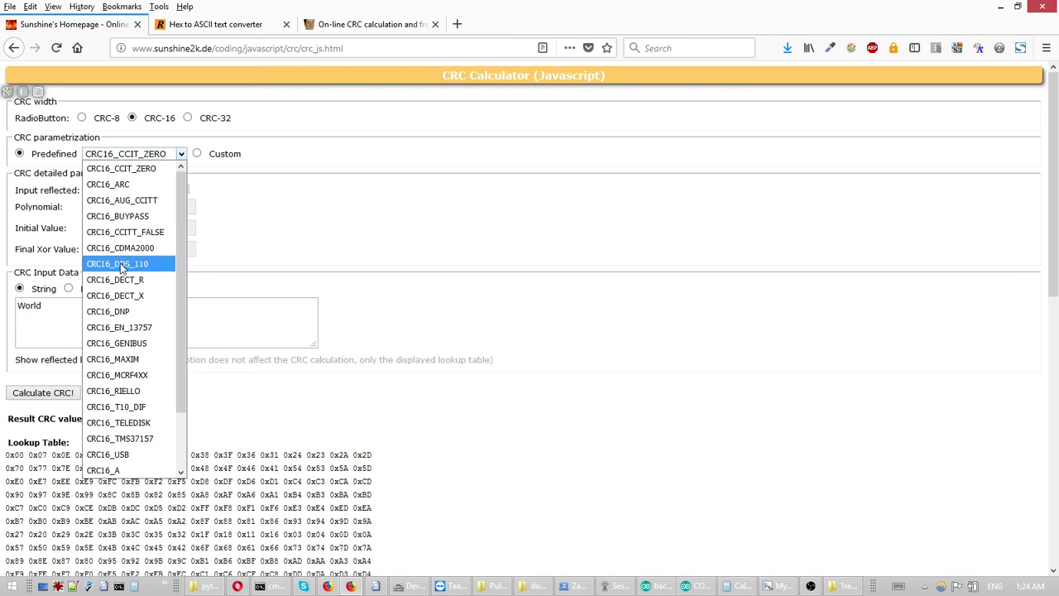
pyautogui.press('Escape')
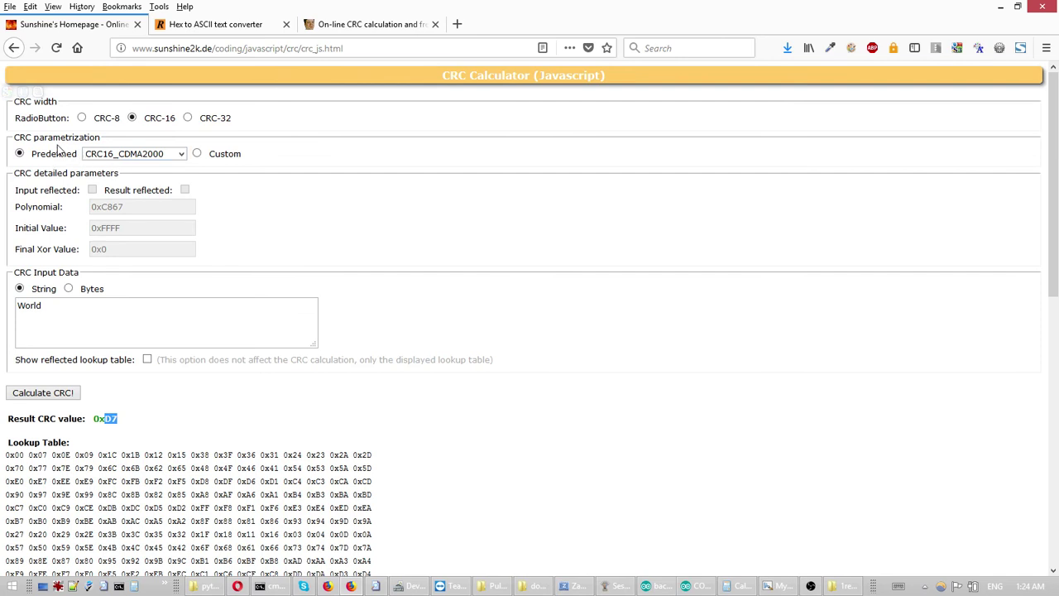
pyautogui.click(149, 157)
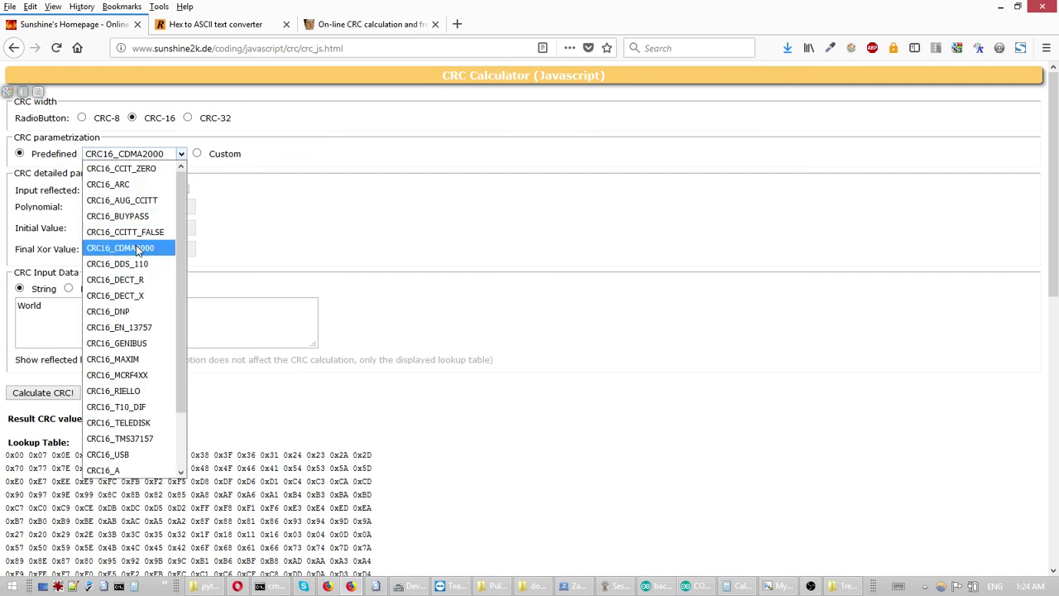
pyautogui.click(137, 247)
pyautogui.moveTo(43, 305); pyautogui.dragTo(12, 314)
pyautogui.click(130, 320)
pyautogui.click(64, 394)
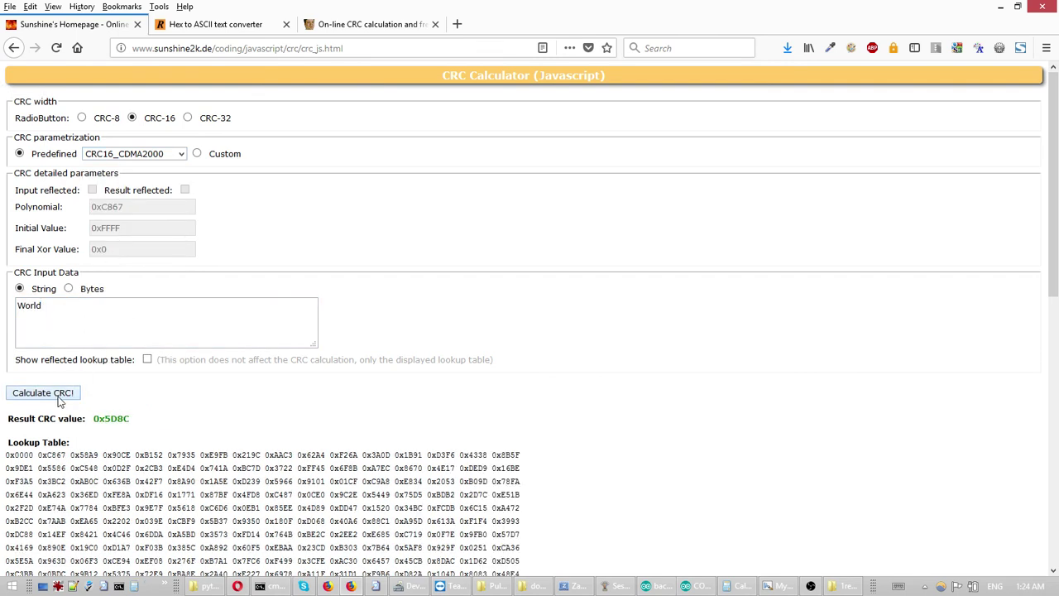
# Copy 5D8C into the Hex to ASCII converter's input and convert it
pyautogui.moveTo(106, 419); pyautogui.dragTo(126, 421)
pyautogui.moveTo(130, 423); pyautogui.dragTo(129, 422)
pyautogui.hotkey('ctrl', 'c')
pyautogui.click(203, 25)
pyautogui.moveTo(253, 274); pyautogui.dragTo(197, 236)
pyautogui.hotkey('ctrl', 'v')
pyautogui.click(254, 370)
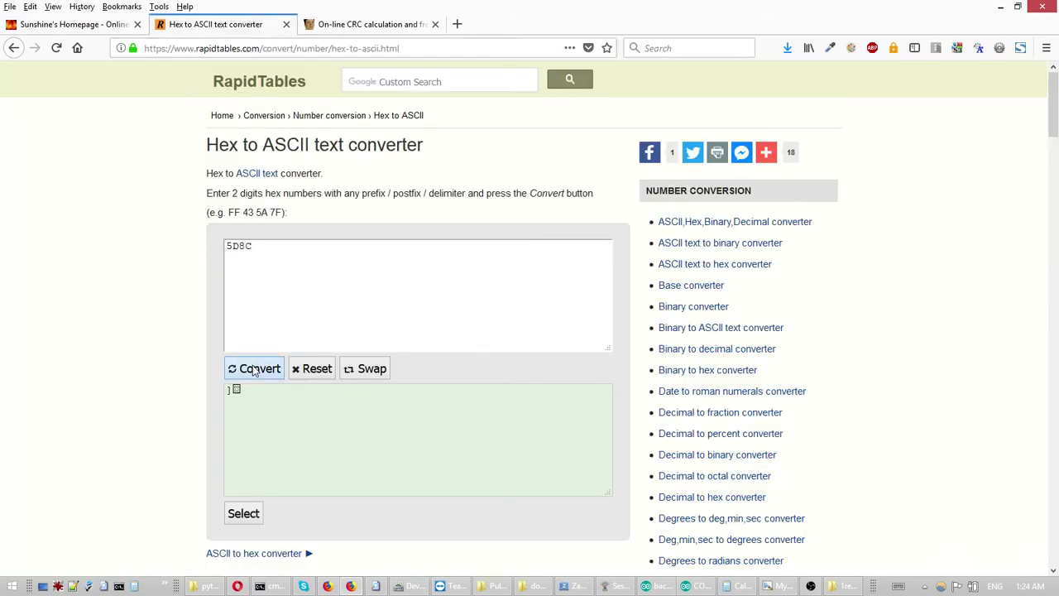
# Copy the converted ] and box characters, then place the caret after World in the CRC Calculator
pyautogui.moveTo(250, 390); pyautogui.dragTo(217, 390)
pyautogui.hotkey('ctrl', 'c')
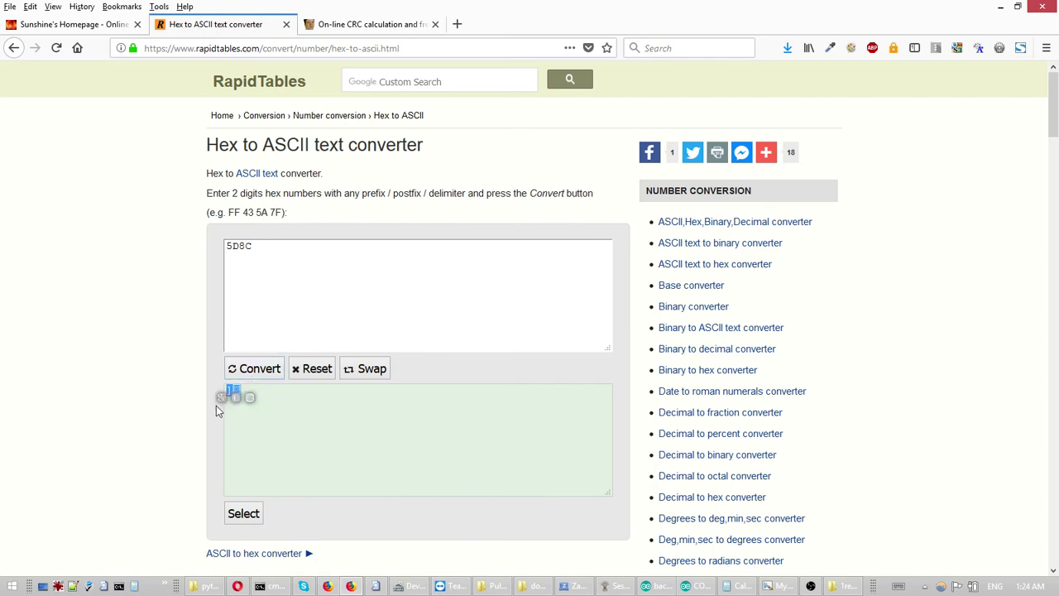
pyautogui.click(64, 27)
pyautogui.click(66, 307)
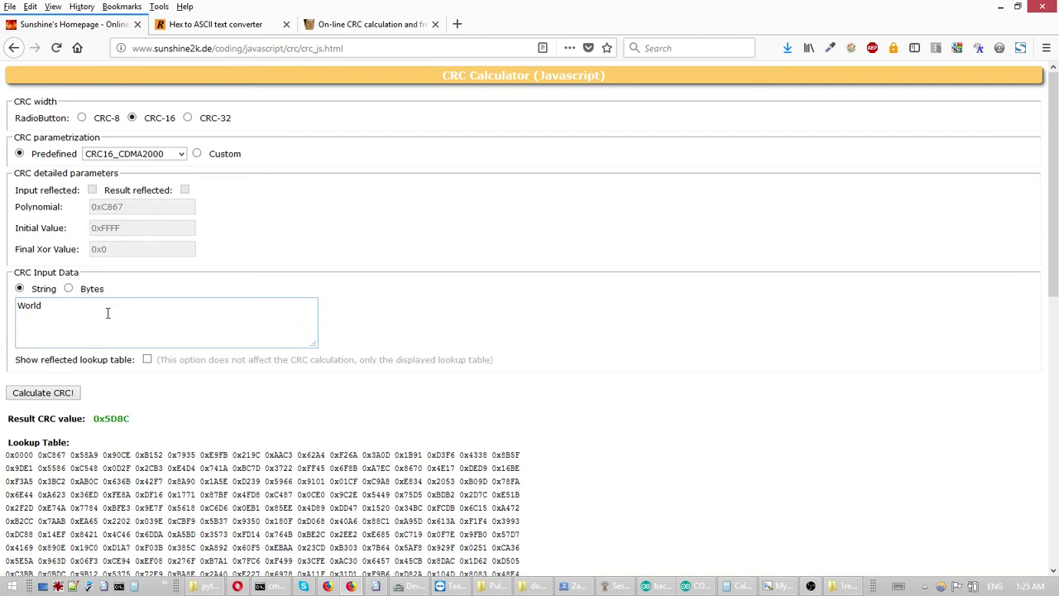
# Append the copied CRC characters after World and recalculate, getting 0x0
pyautogui.hotkey('ctrl', 'v')
pyautogui.click(48, 393)
pyautogui.moveTo(93, 425); pyautogui.dragTo(111, 423)
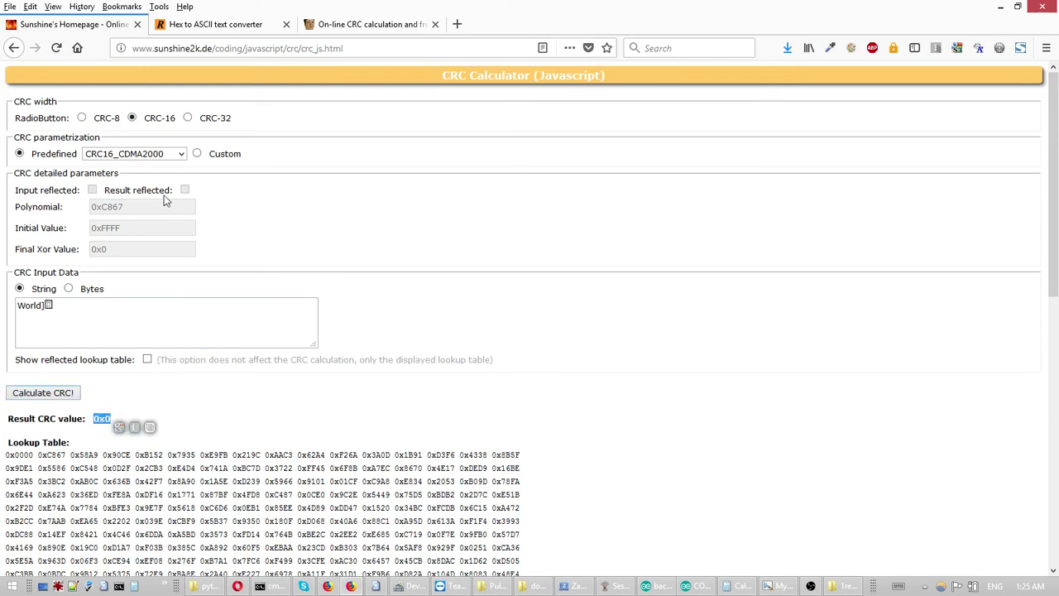
# Compute the string's CRC32_C checksum, 0x7830D00E, and copy it
pyautogui.click(188, 119)
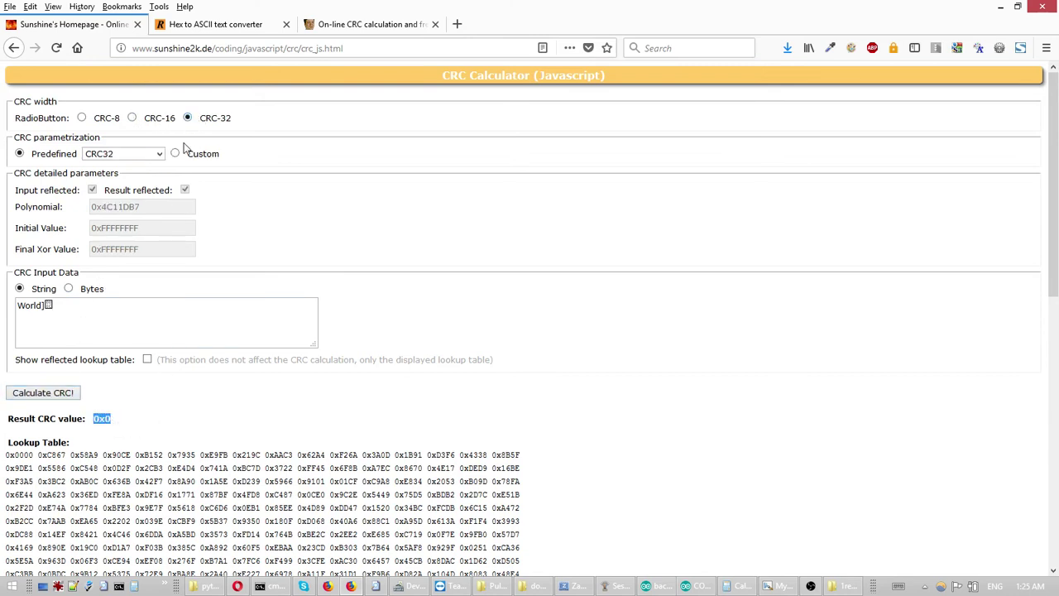
pyautogui.click(161, 156)
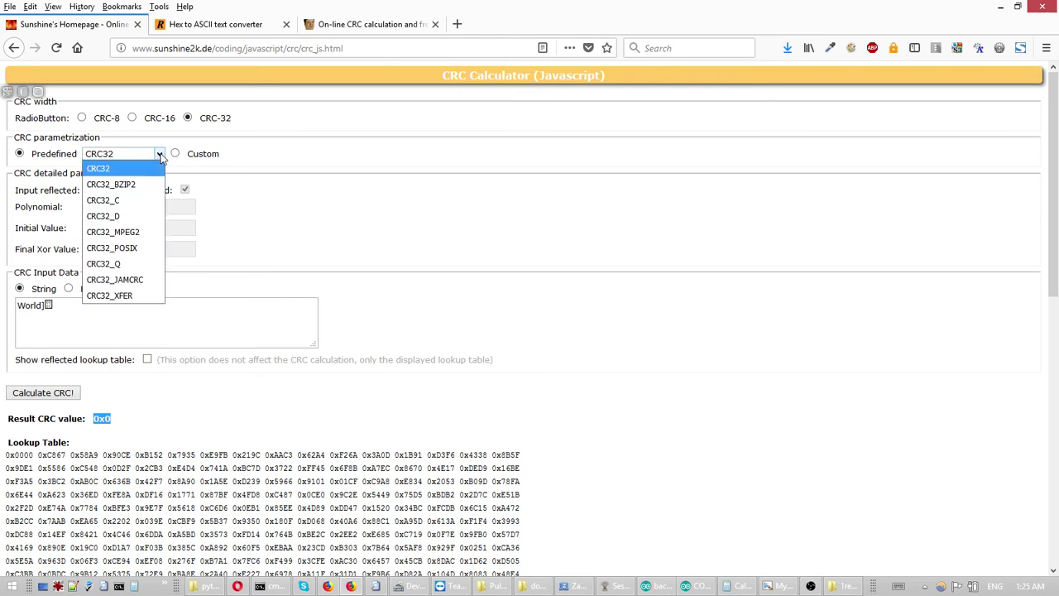
pyautogui.click(127, 201)
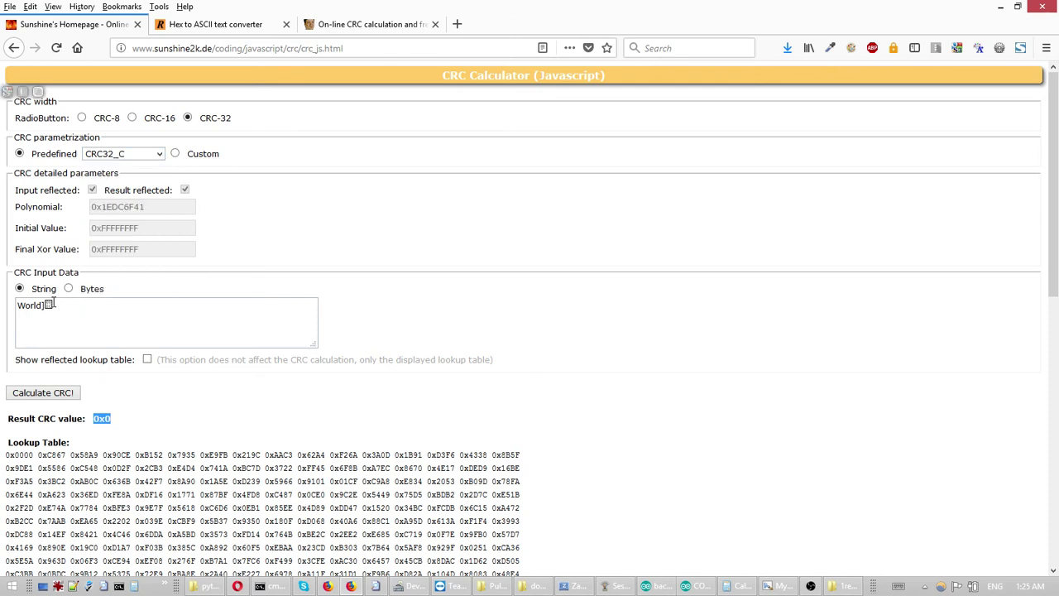
pyautogui.click(45, 394)
pyautogui.moveTo(106, 421); pyautogui.dragTo(157, 426)
pyautogui.hotkey('ctrl', 'c')
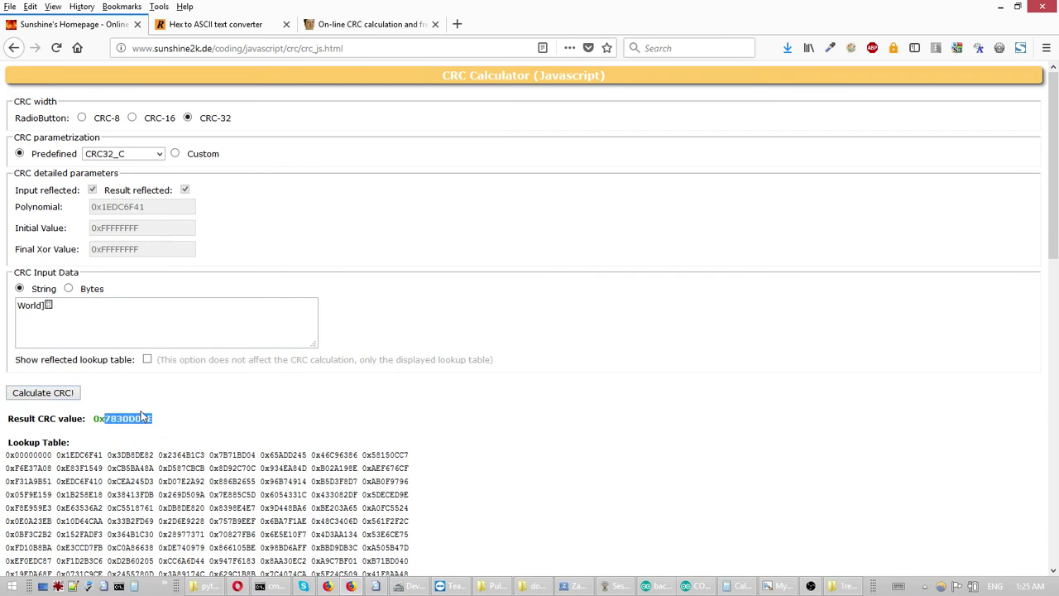
# Convert 7830D00E to ASCII in the hex converter, giving x0Ð plus a box character
pyautogui.click(234, 30)
pyautogui.moveTo(265, 240); pyautogui.dragTo(137, 229)
pyautogui.hotkey('ctrl', 'v')
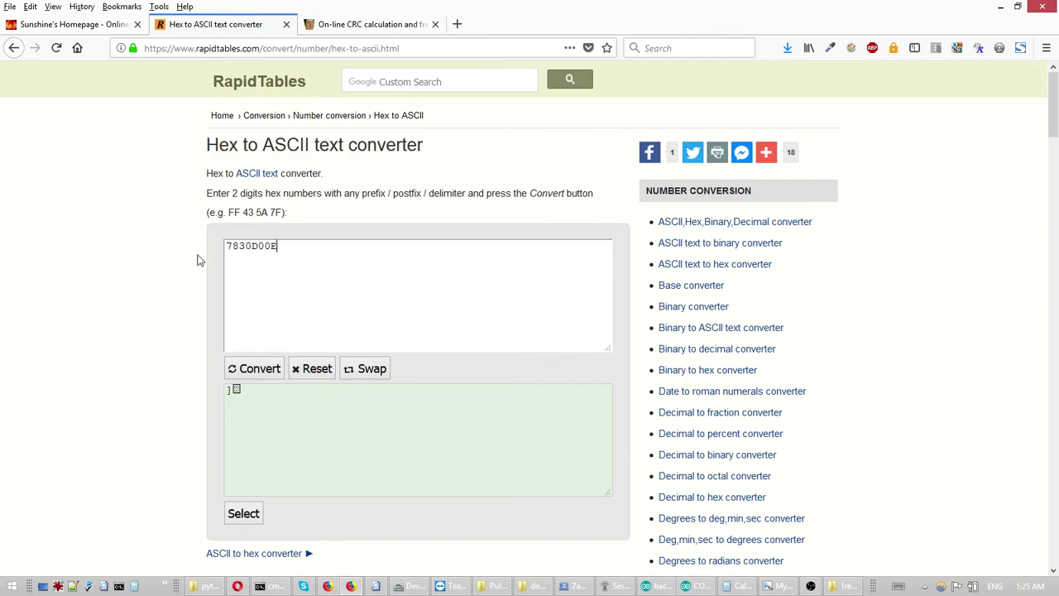
pyautogui.click(248, 374)
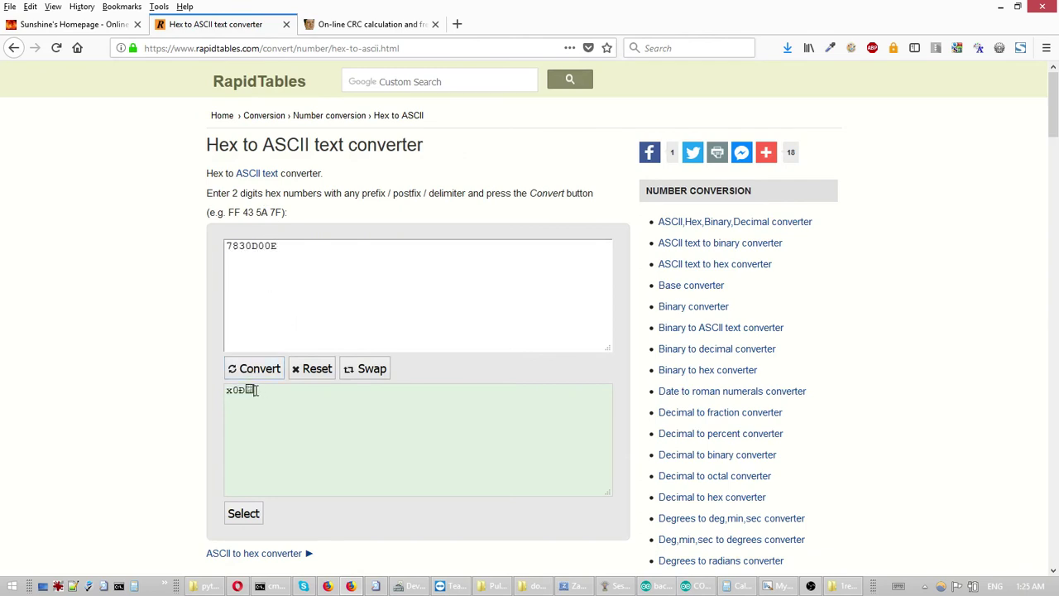